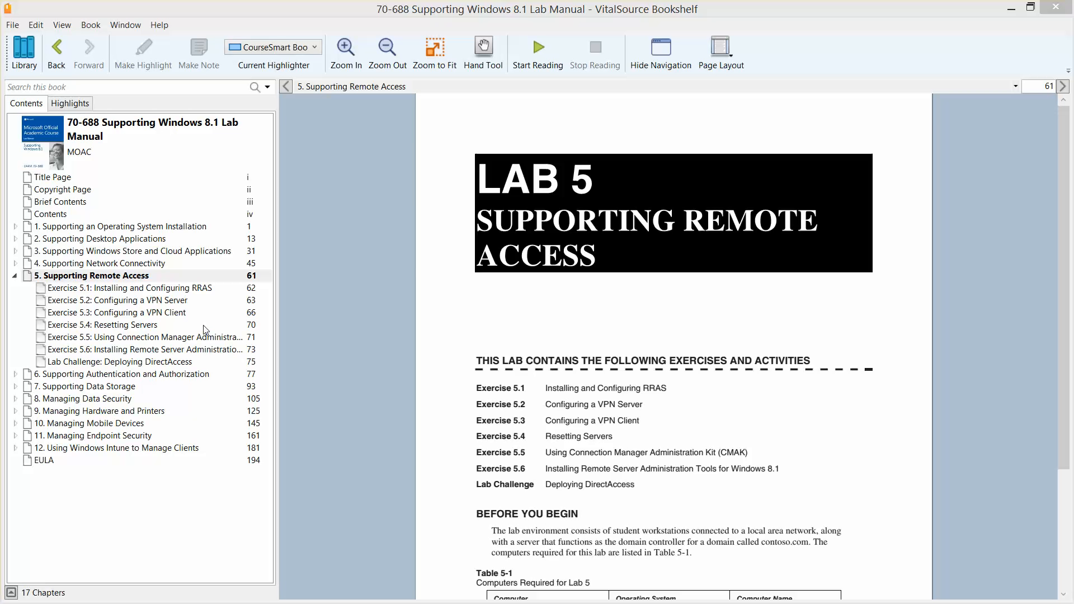
# Step: Open Exercise 5.1: Installing and Configuring RRAS in the lab manual and read its overview
pyautogui.click(180, 291)
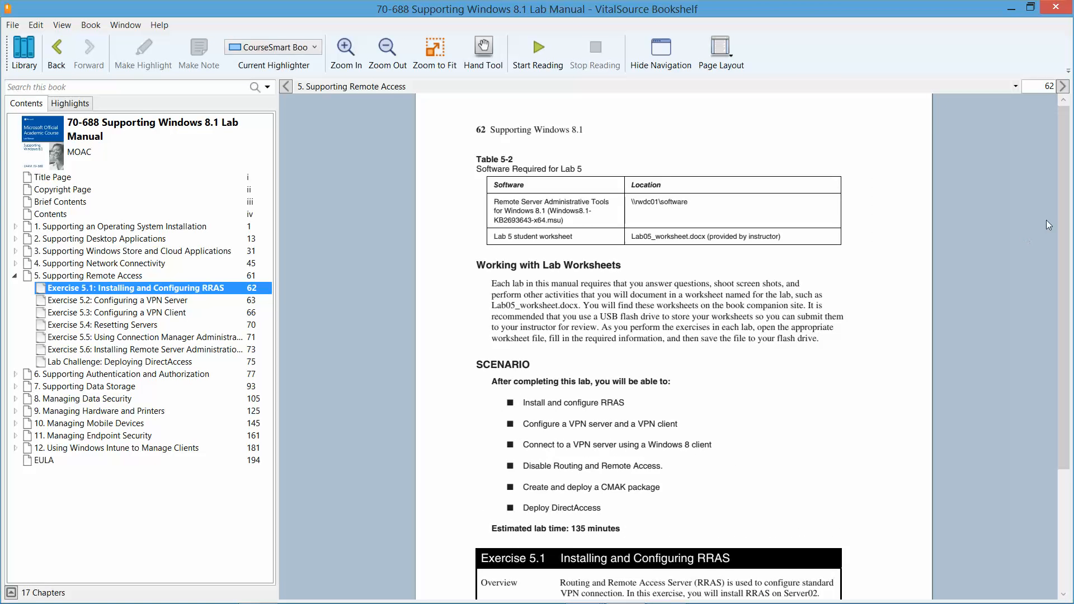
pyautogui.moveTo(1066, 214); pyautogui.dragTo(1065, 333)
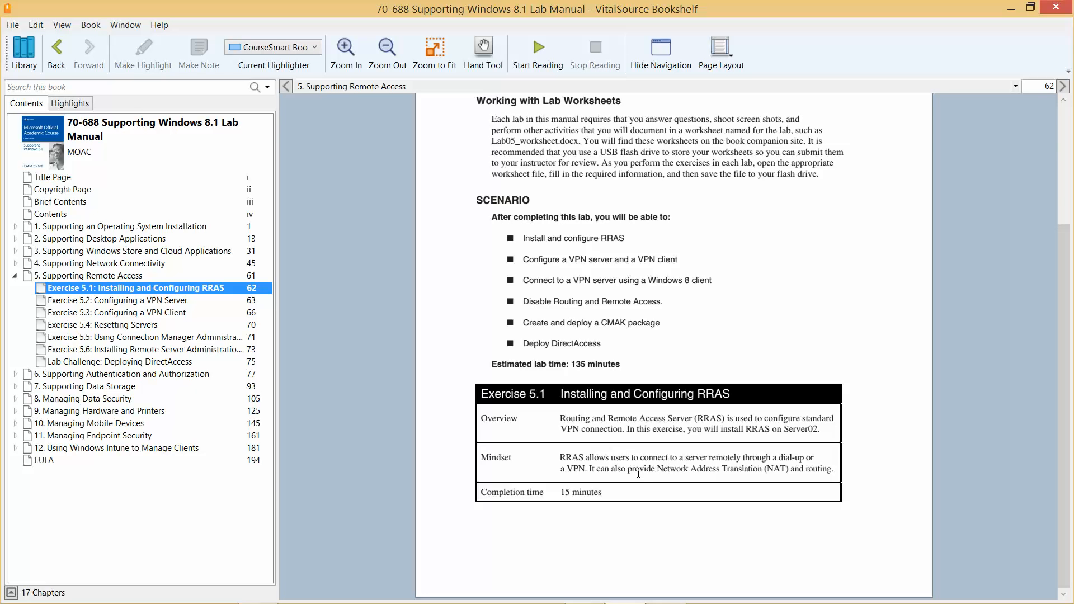
pyautogui.click(1011, 8)
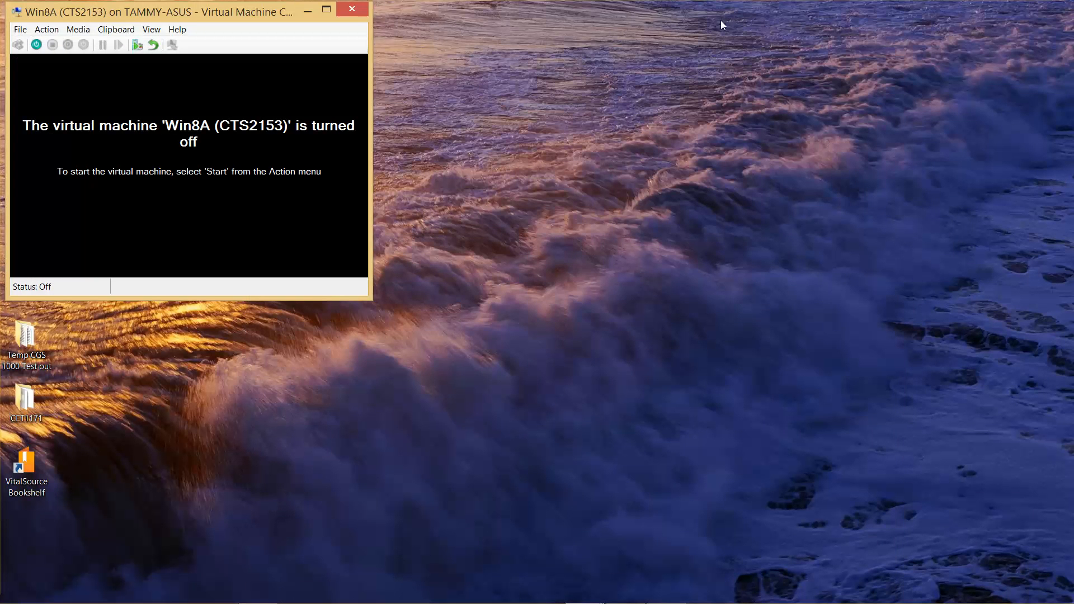
# Step: Close the Win8A virtual machine connection window and open Hyper-V Manager
pyautogui.click(354, 9)
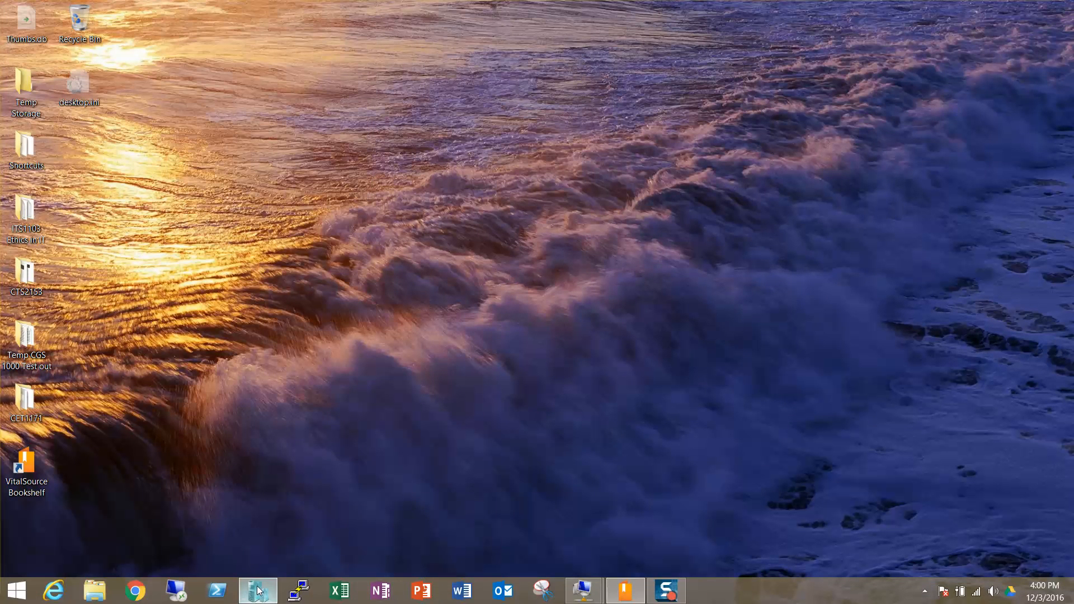
pyautogui.click(270, 591)
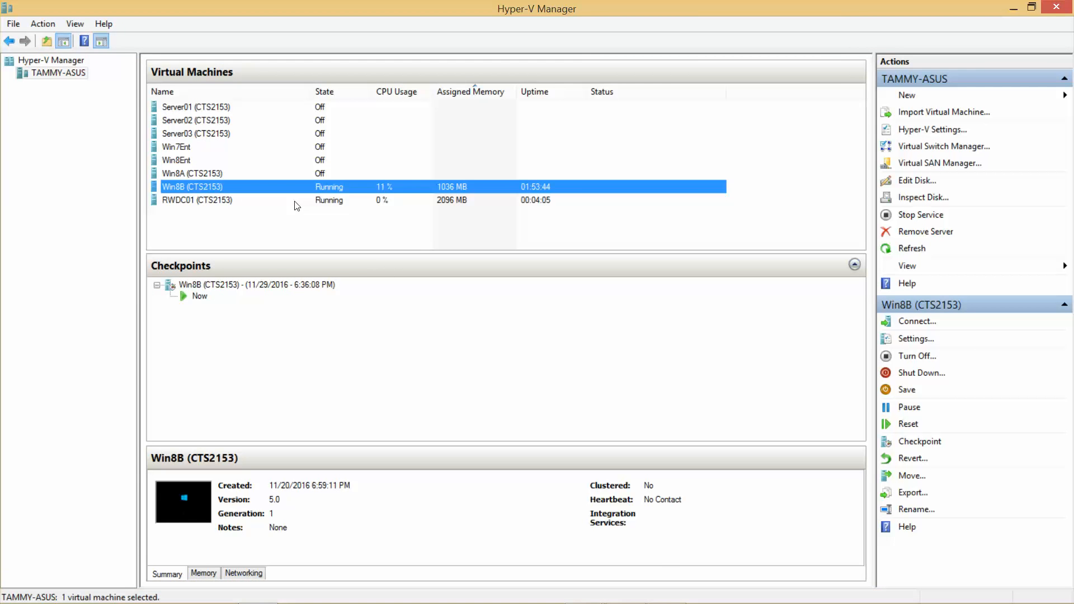
# Step: Inspect the running RWDC01 and Win8B virtual machines, including Win8B's settings
pyautogui.click(203, 198)
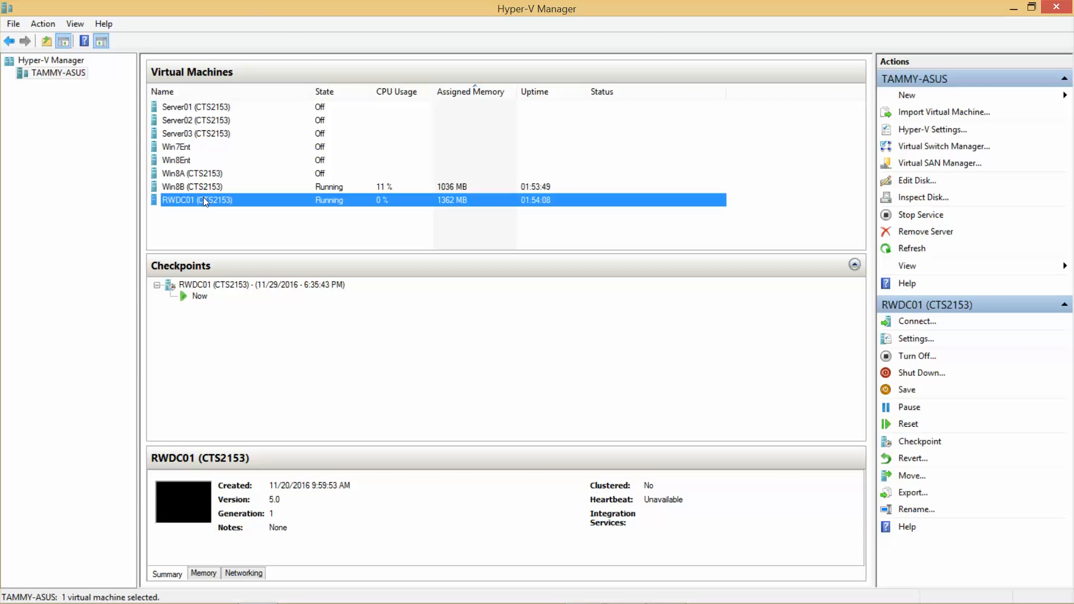
pyautogui.click(207, 188)
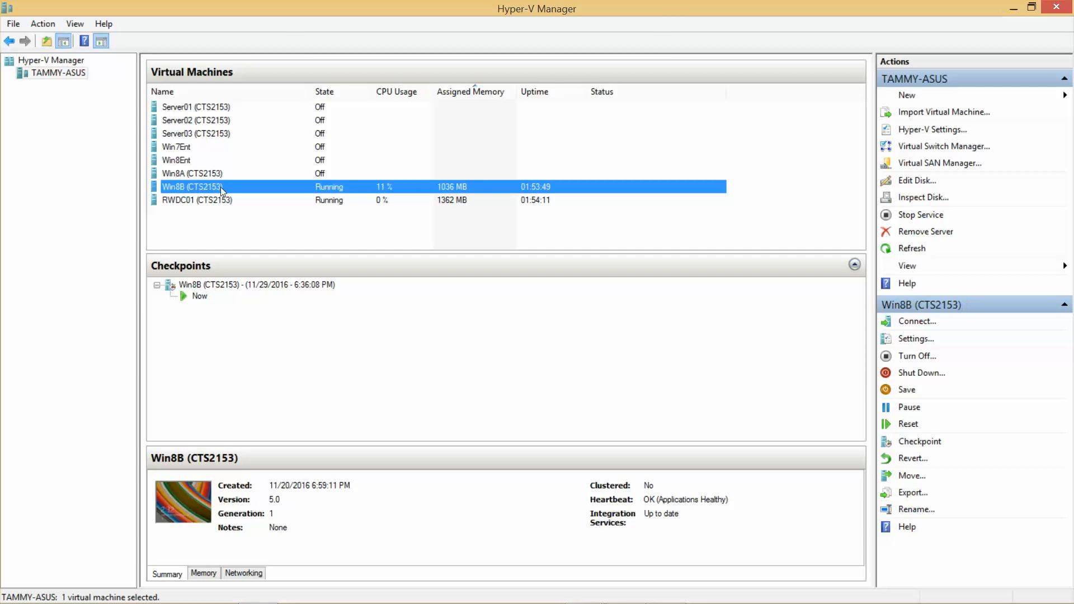
pyautogui.click(914, 340)
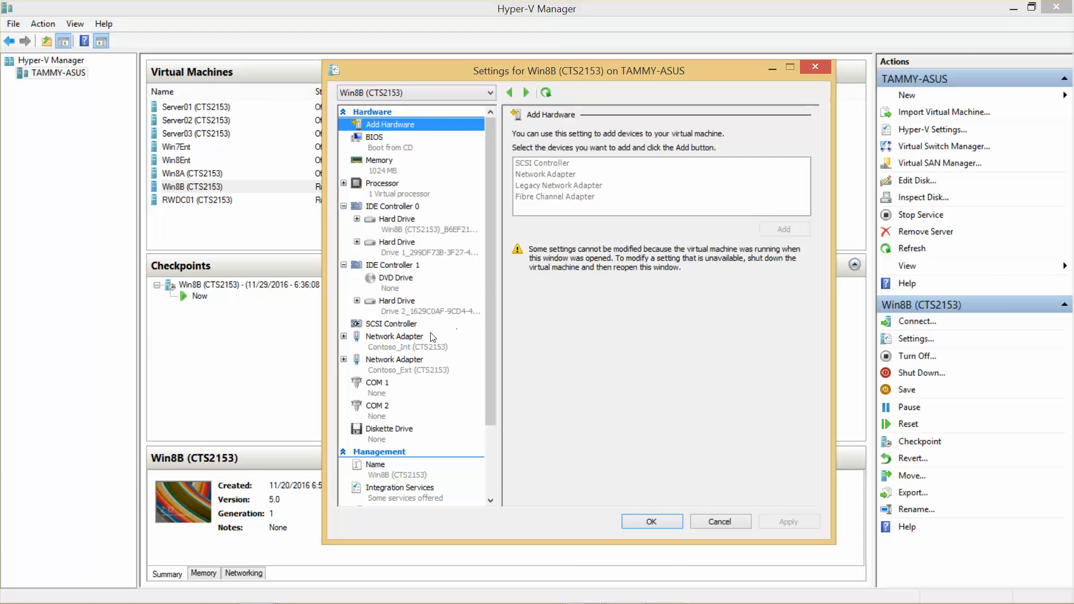
pyautogui.click(816, 68)
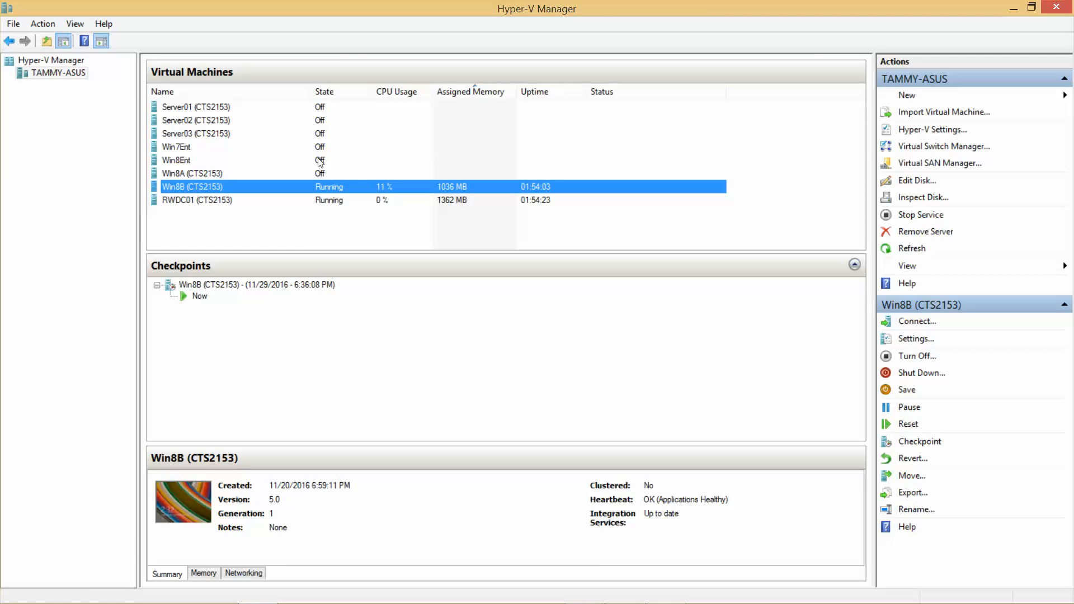
# Step: Review the hardware settings of the Server02 virtual machine
pyautogui.click(214, 121)
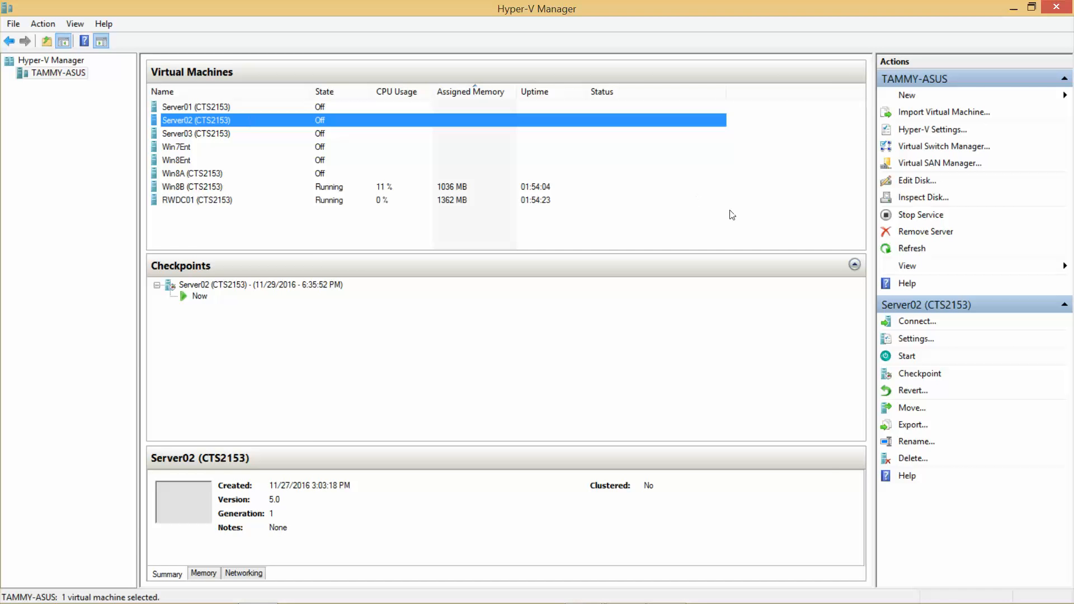
pyautogui.click(921, 340)
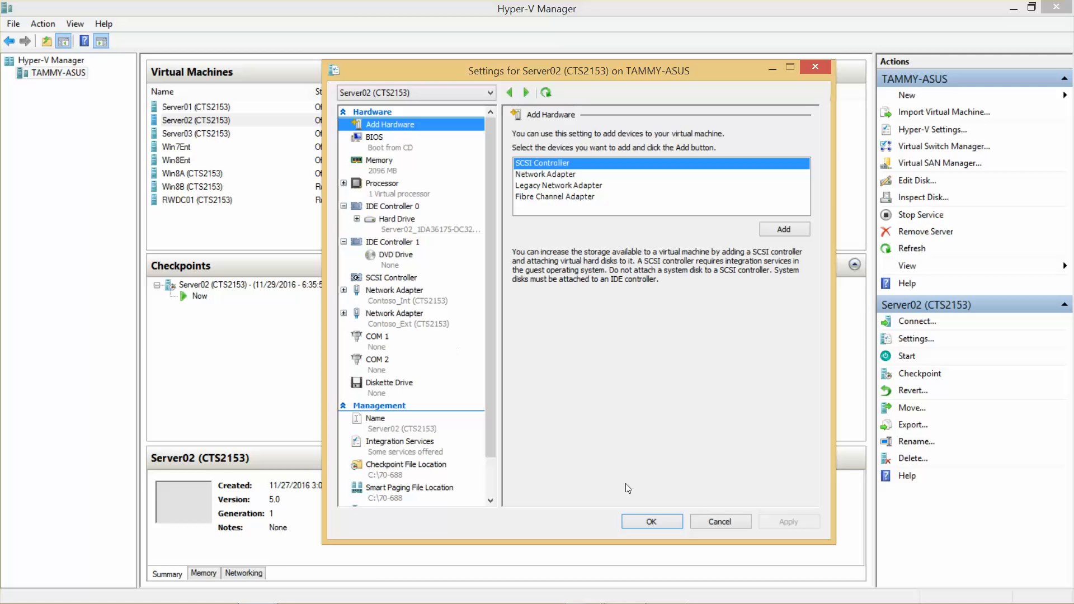
pyautogui.click(660, 521)
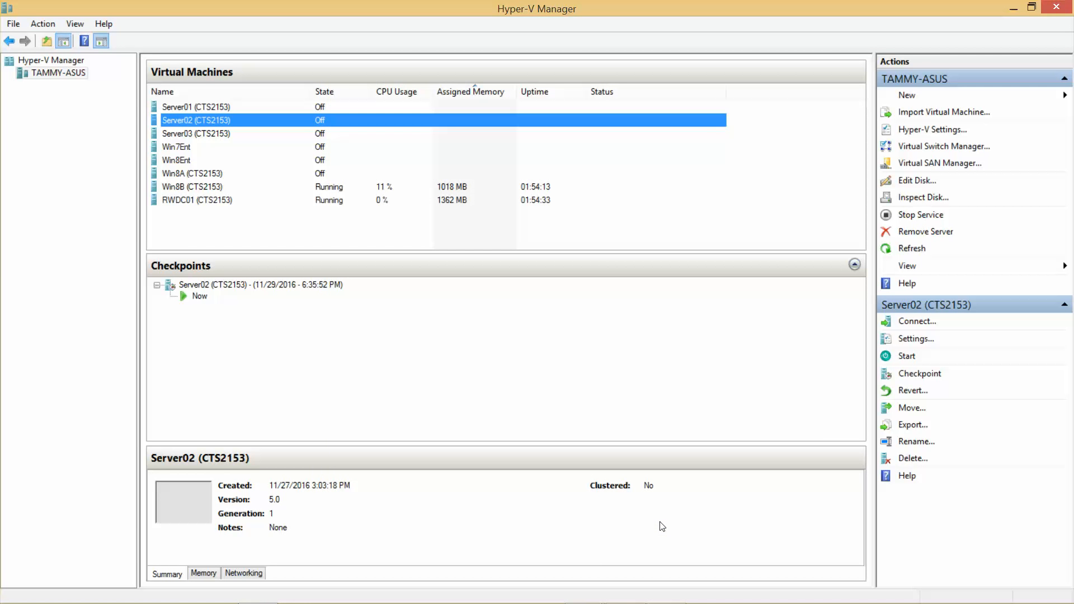
# Step: Connect to the Server02 virtual machine and start it
pyautogui.doubleClick(225, 118)
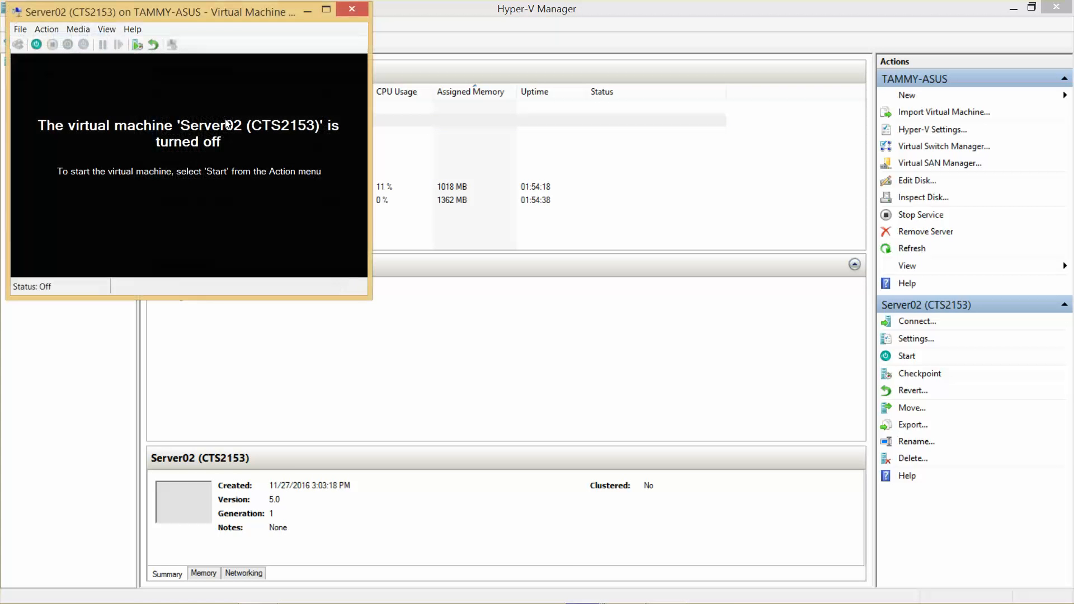
pyautogui.click(37, 45)
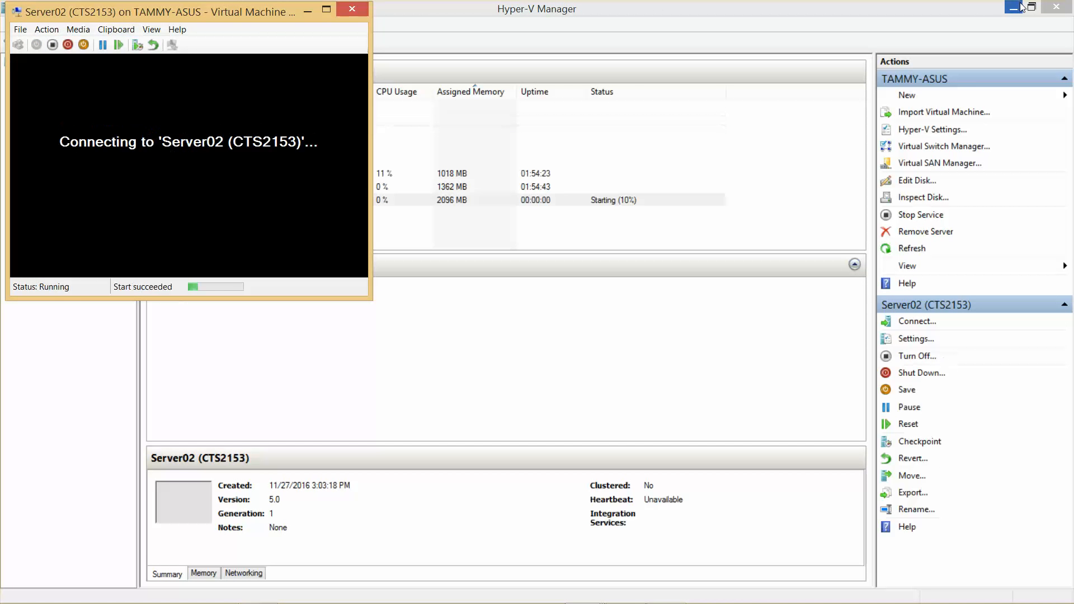
# Step: Minimize Hyper-V Manager and reposition the Server02 connection window
pyautogui.click(1017, 8)
pyautogui.moveTo(269, 13)
pyautogui.mouseDown()
pyautogui.moveTo(315, 24)
pyautogui.moveTo(258, 1)
pyautogui.mouseUp()
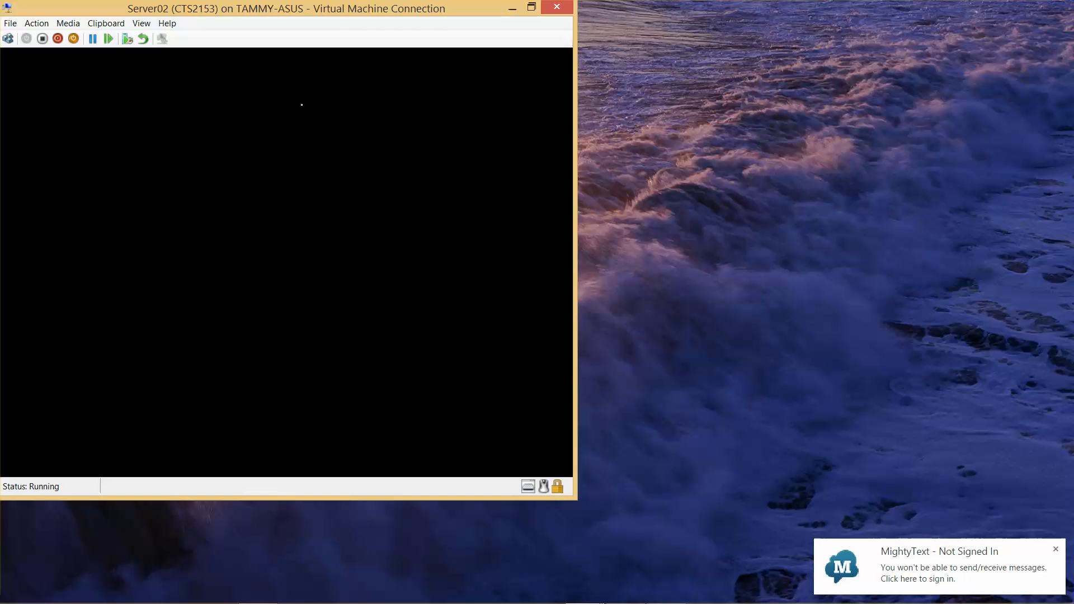
pyautogui.moveTo(551, 603)
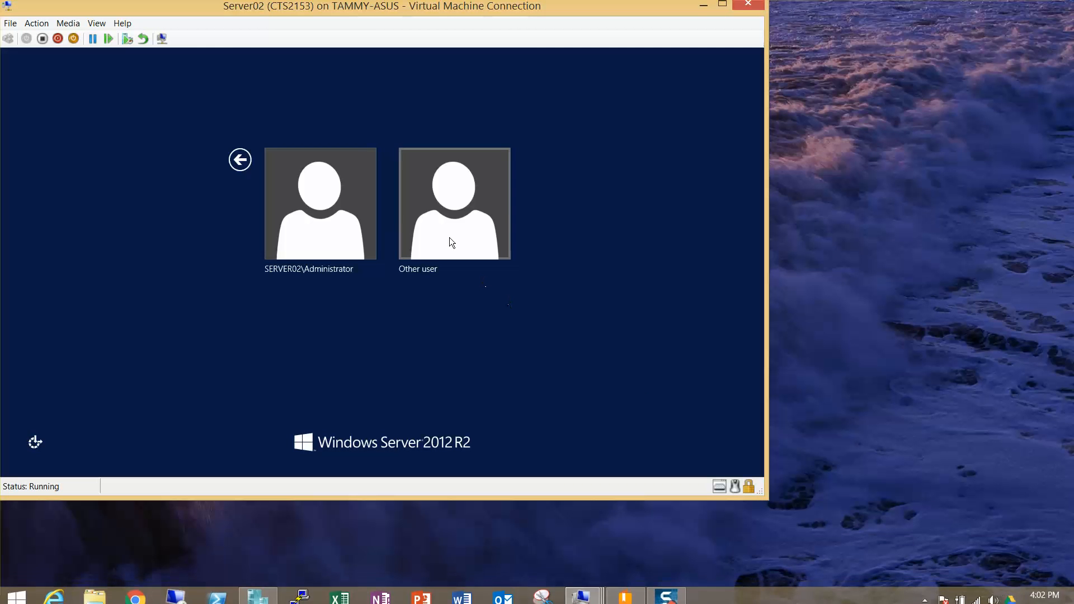
# Step: Enter contoso\administrator as the user name on the Server02 sign-in screen
pyautogui.click(450, 242)
pyautogui.write('contoso\\administrato')
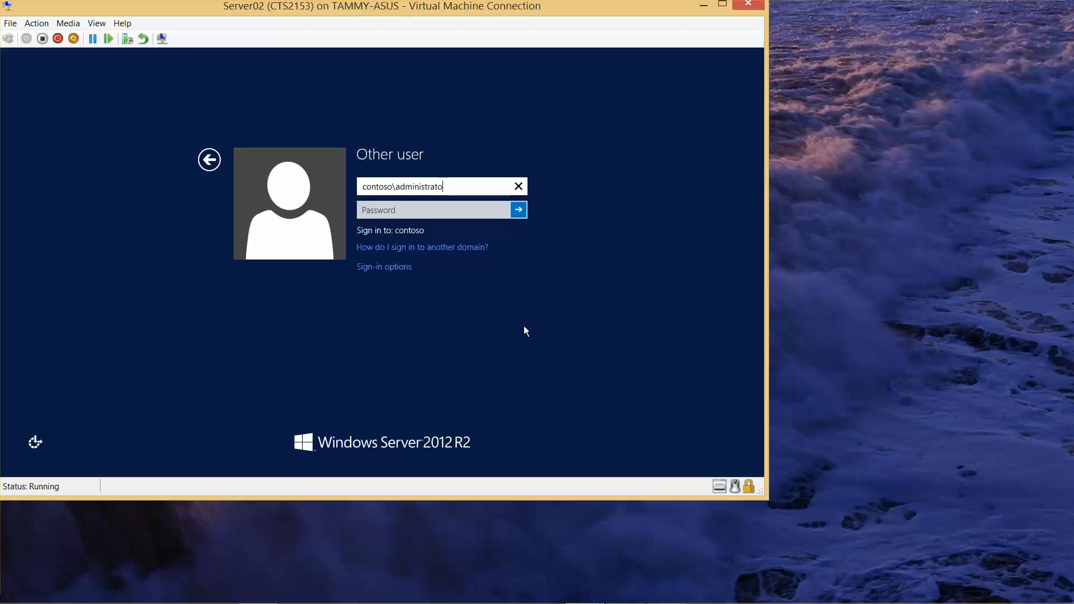
pyautogui.write('r')
# Step: Enter the administrator password and sign in to Server02
pyautogui.press('Tab')
pyautogui.write('Pa$$w0')
pyautogui.press('BackSpace')
pyautogui.press('BackSpace')
pyautogui.press('BackSpace')
pyautogui.press('BackSpace')
pyautogui.press('BackSpace')
pyautogui.press('BackSpace')
pyautogui.write('Pa$$w0rd')
pyautogui.press('Return')
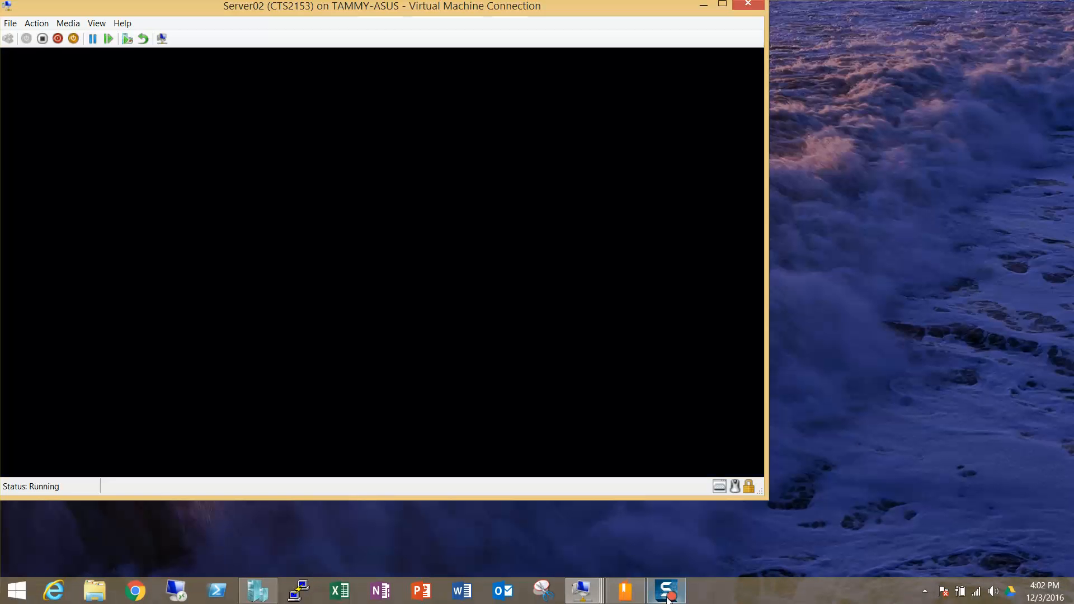
# Step: Maximize Server Manager and launch the Add Roles and Features Wizard
pyautogui.moveTo(668, 599)
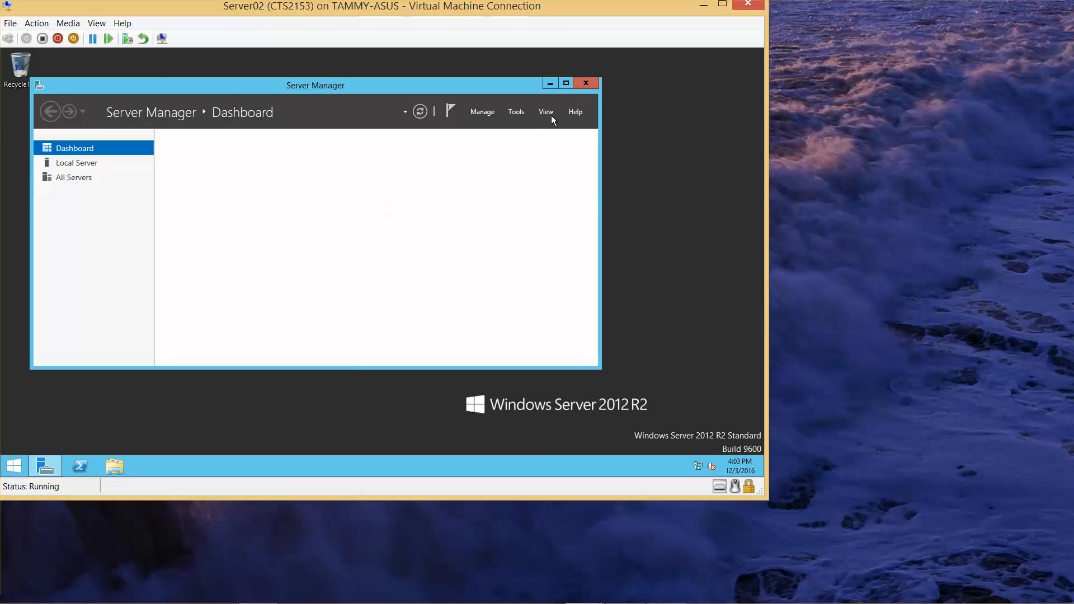
pyautogui.click(567, 84)
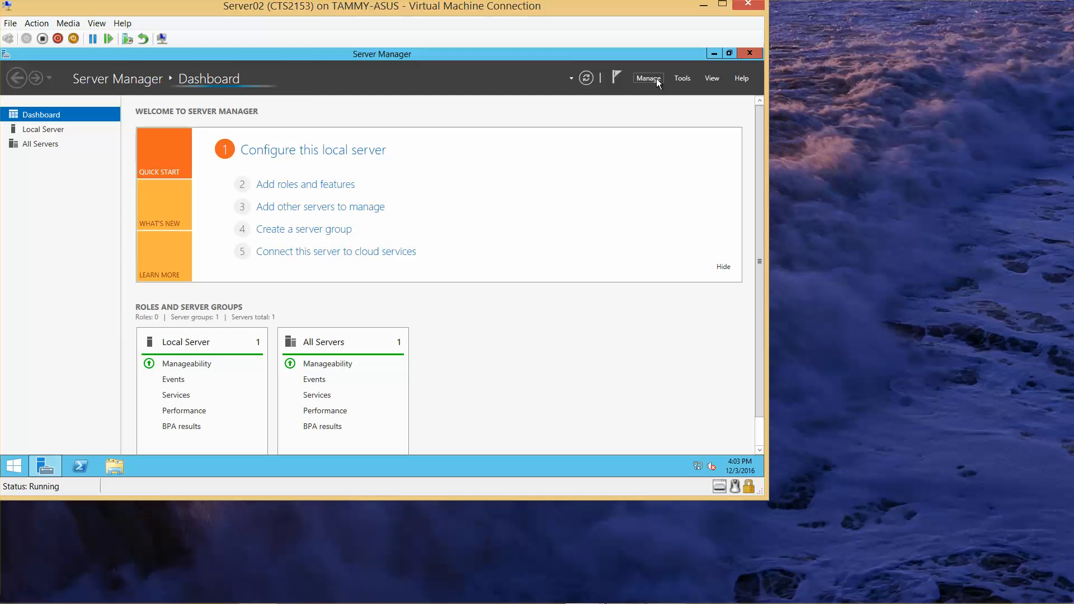
pyautogui.click(657, 78)
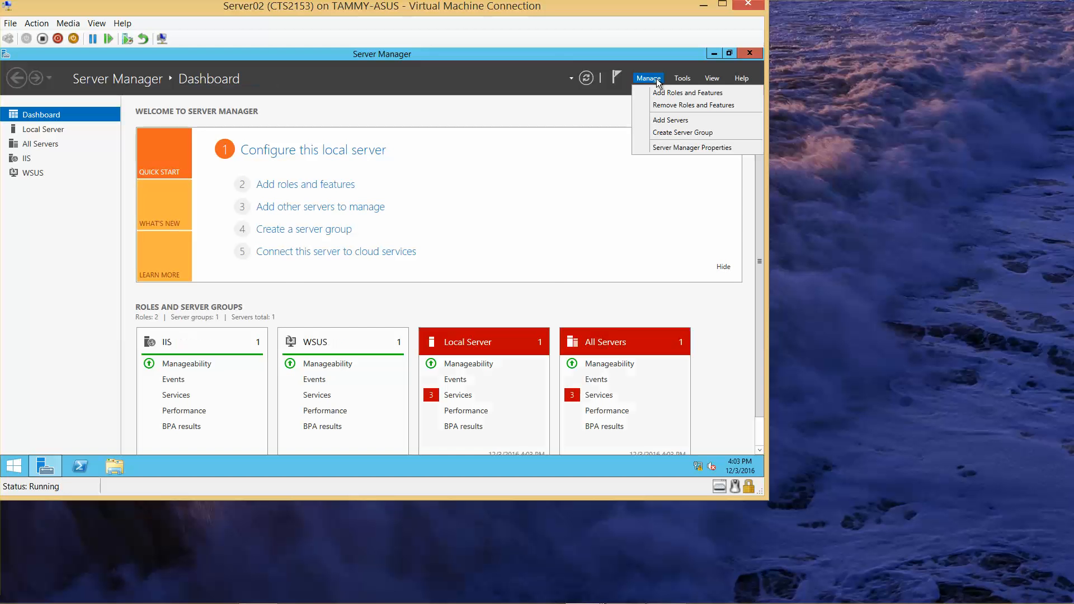
pyautogui.click(660, 94)
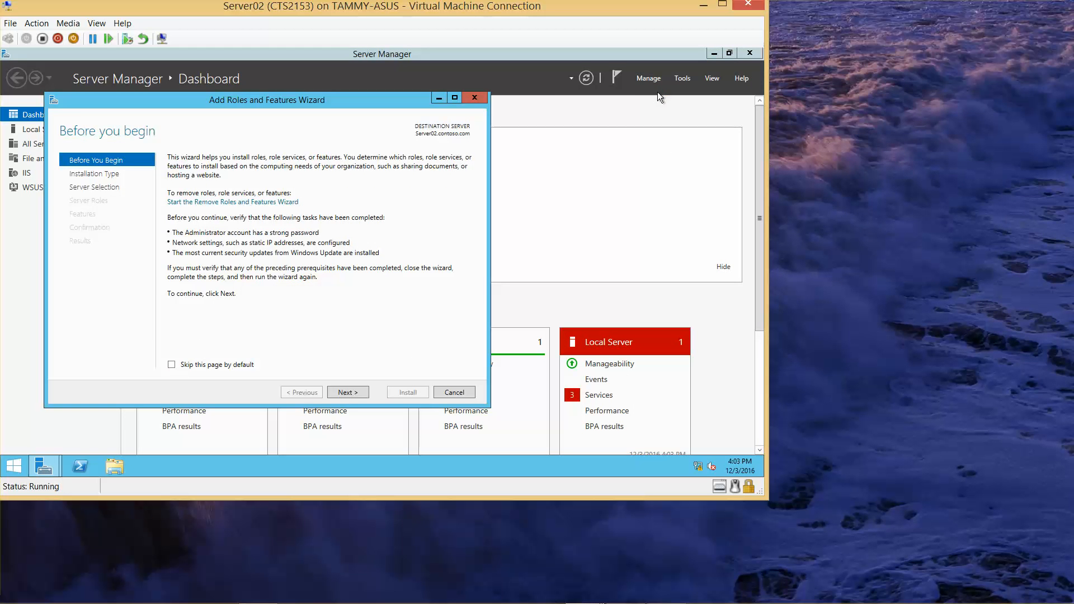
# Step: Advance the wizard with role-based installation on Server02.contoso.com
pyautogui.click(345, 392)
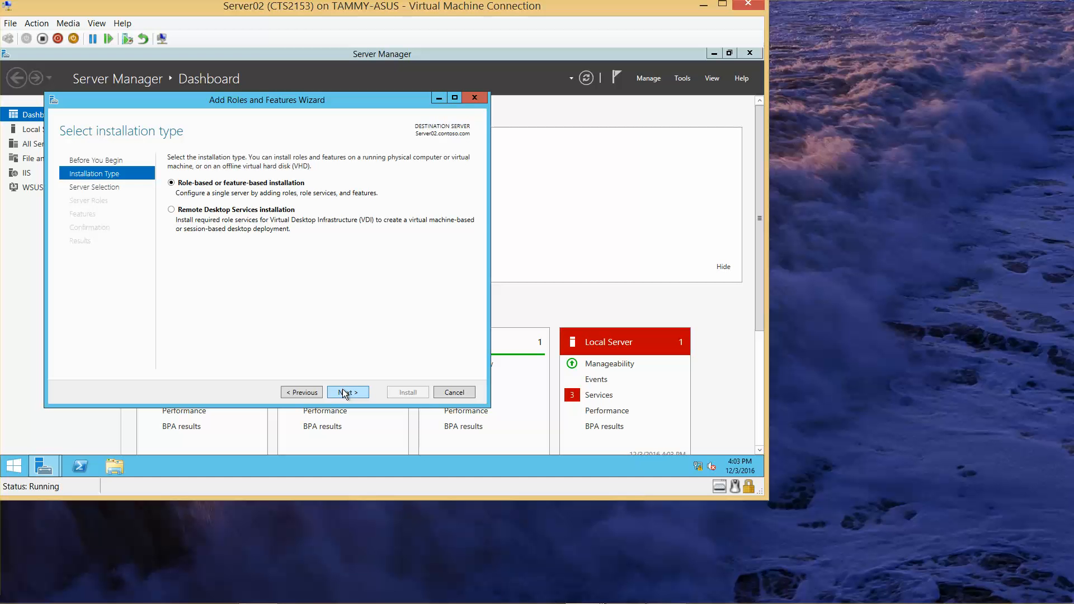
pyautogui.click(345, 393)
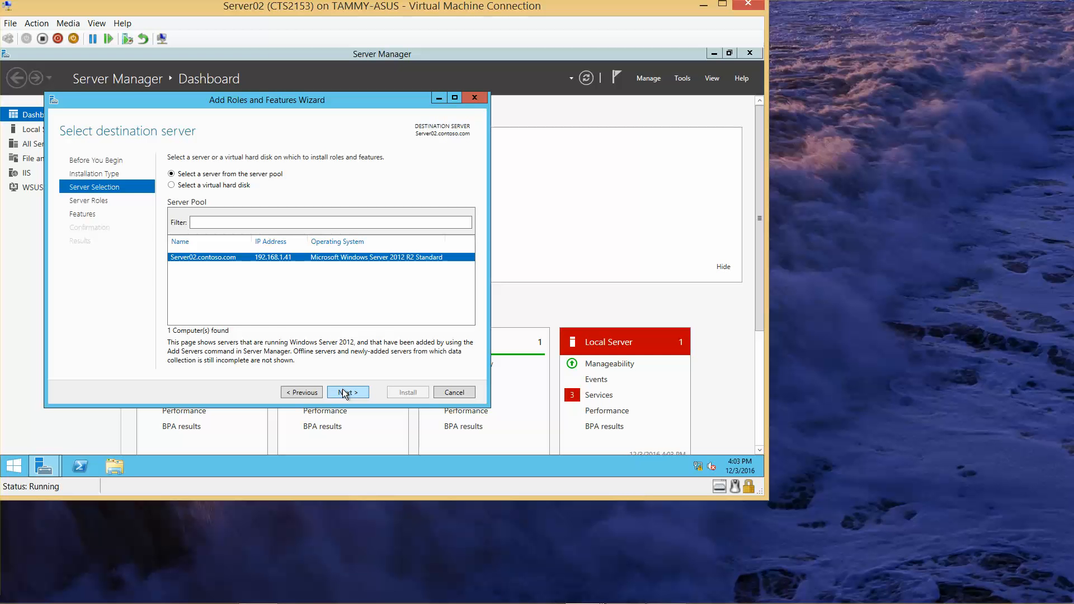
pyautogui.click(346, 393)
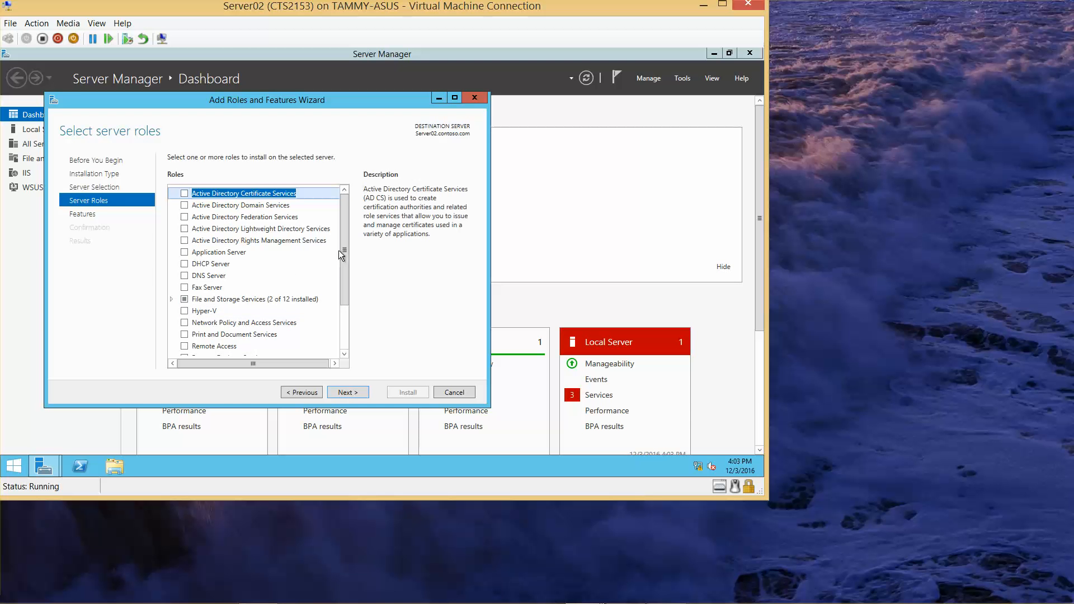
# Step: Select the Remote Access server role and proceed past Features to the role services page
pyautogui.moveTo(344, 252); pyautogui.dragTo(347, 318)
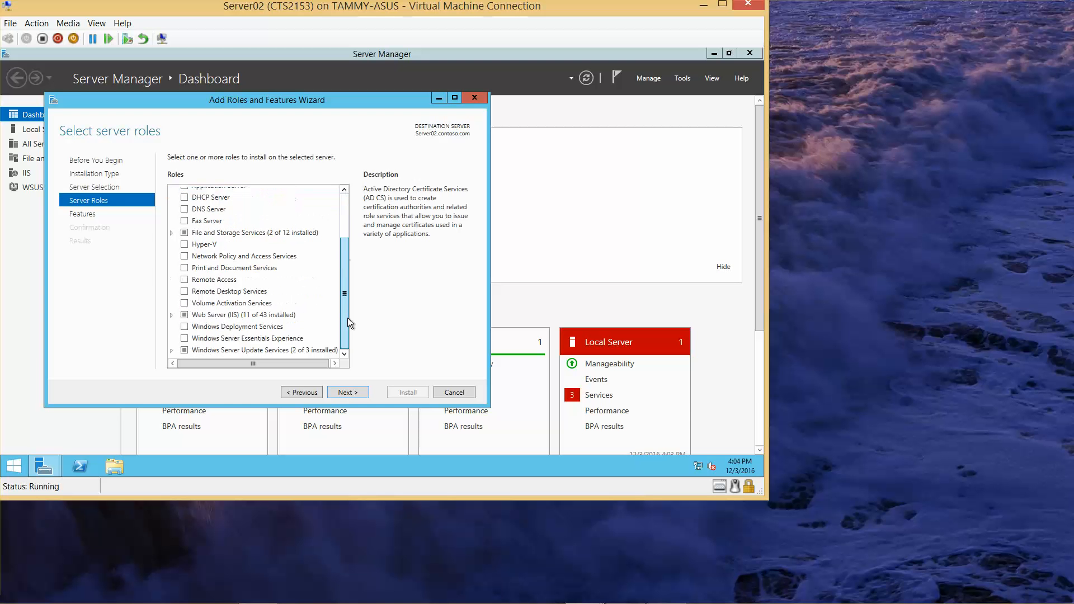
pyautogui.click(185, 280)
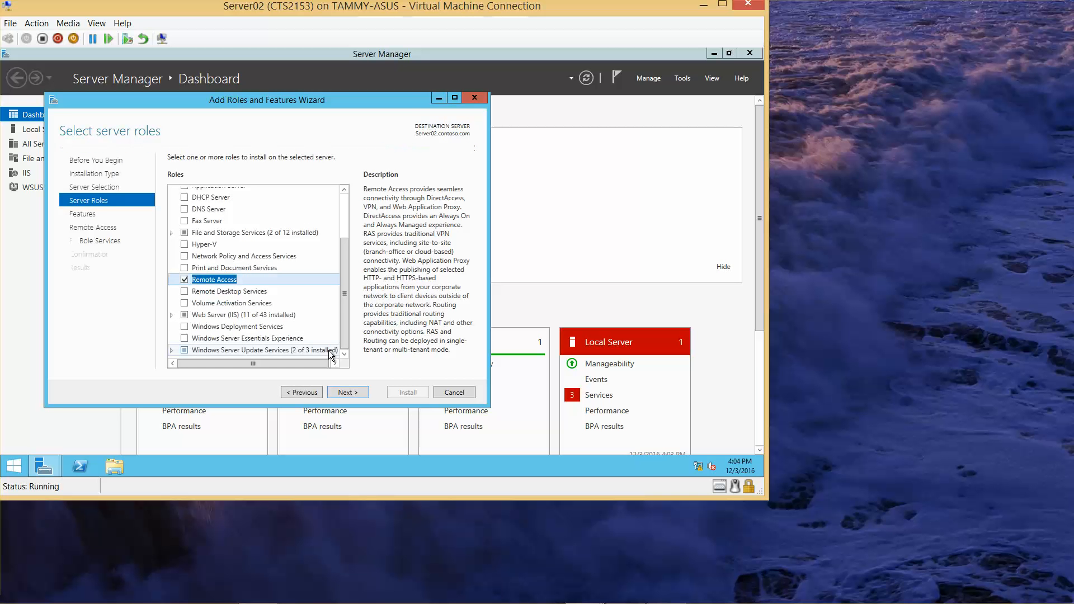
pyautogui.click(362, 391)
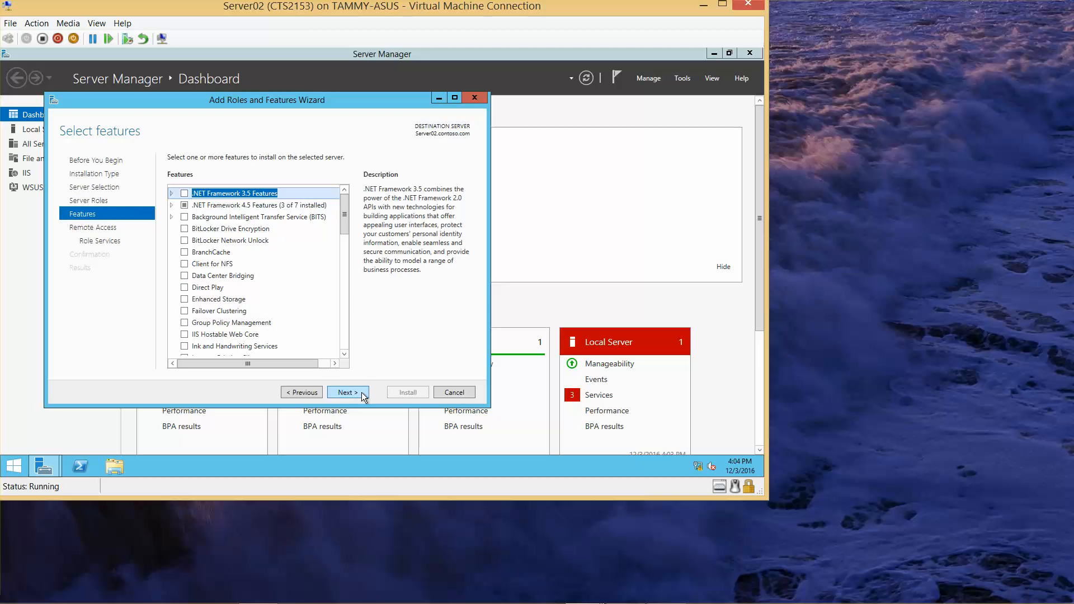
pyautogui.click(361, 392)
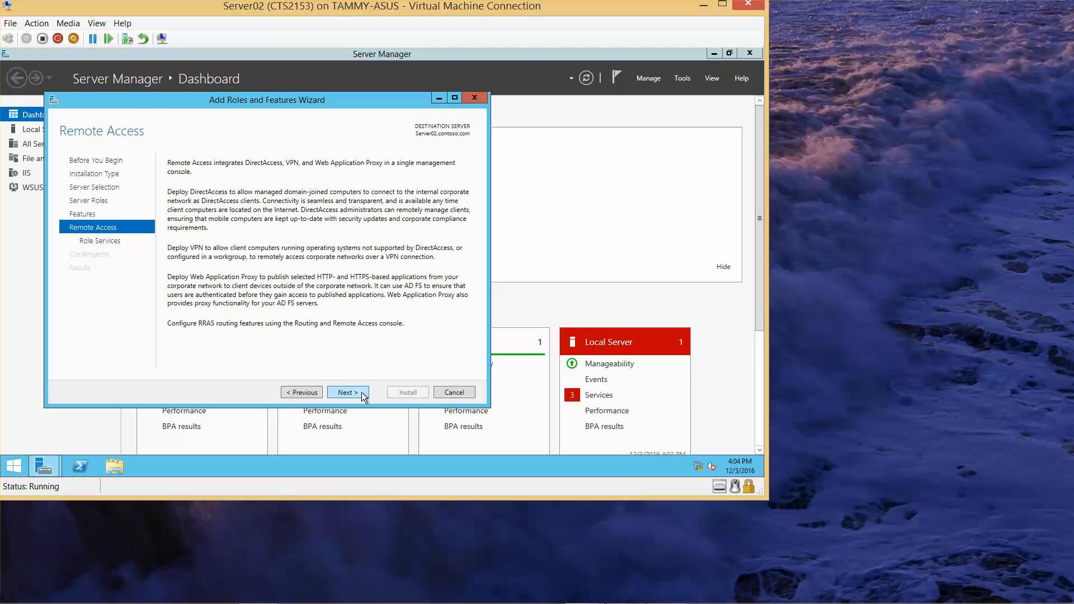
pyautogui.click(361, 391)
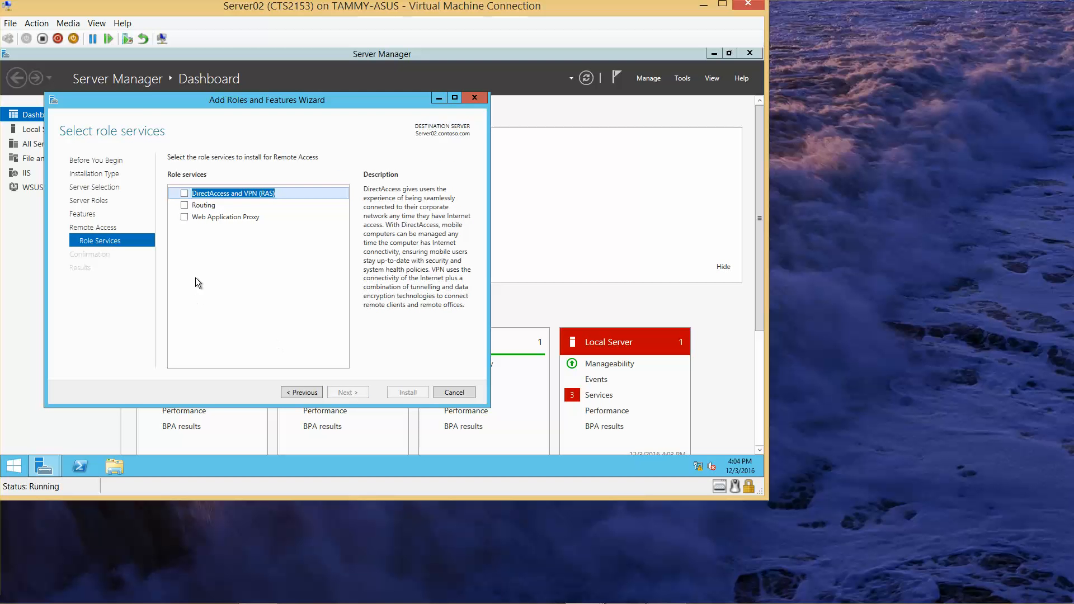
# Step: Select DirectAccess and VPN (RAS) with its required features, plus Routing, and continue to confirmation
pyautogui.click(184, 194)
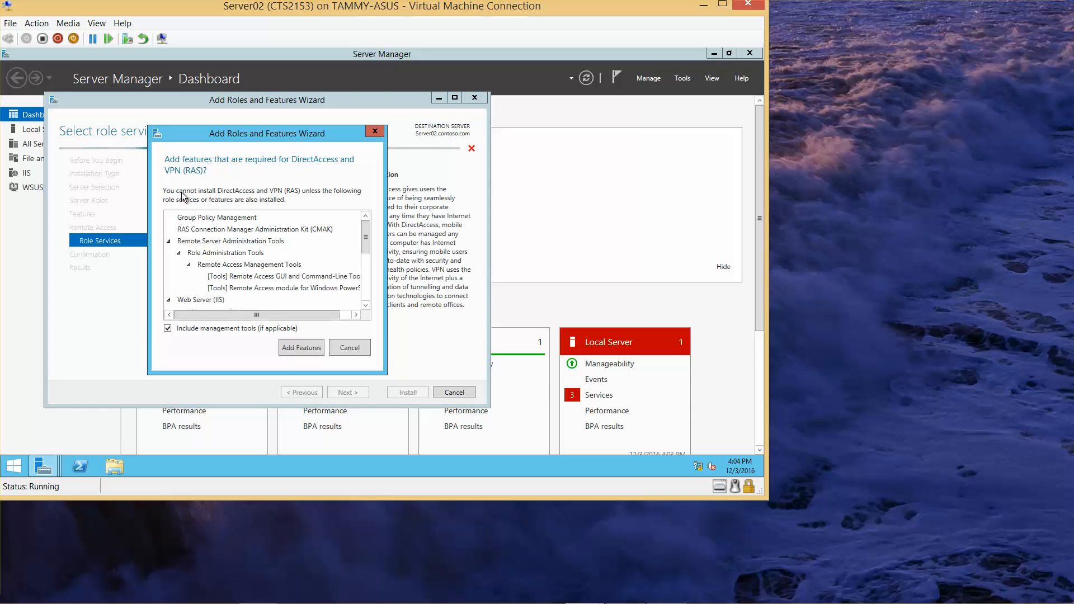
pyautogui.click(298, 347)
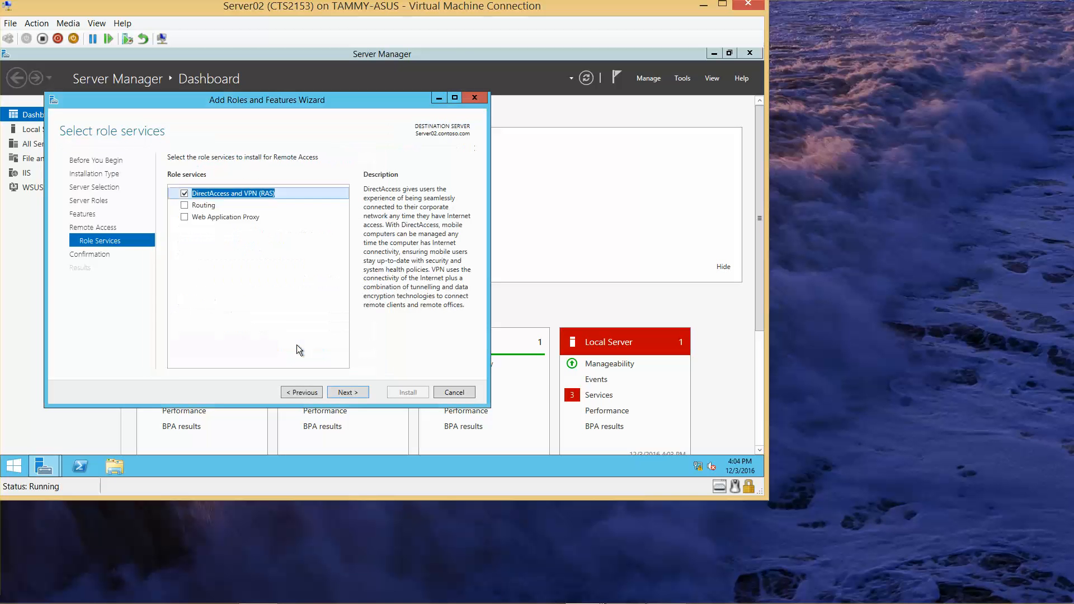
pyautogui.click(184, 205)
pyautogui.click(354, 391)
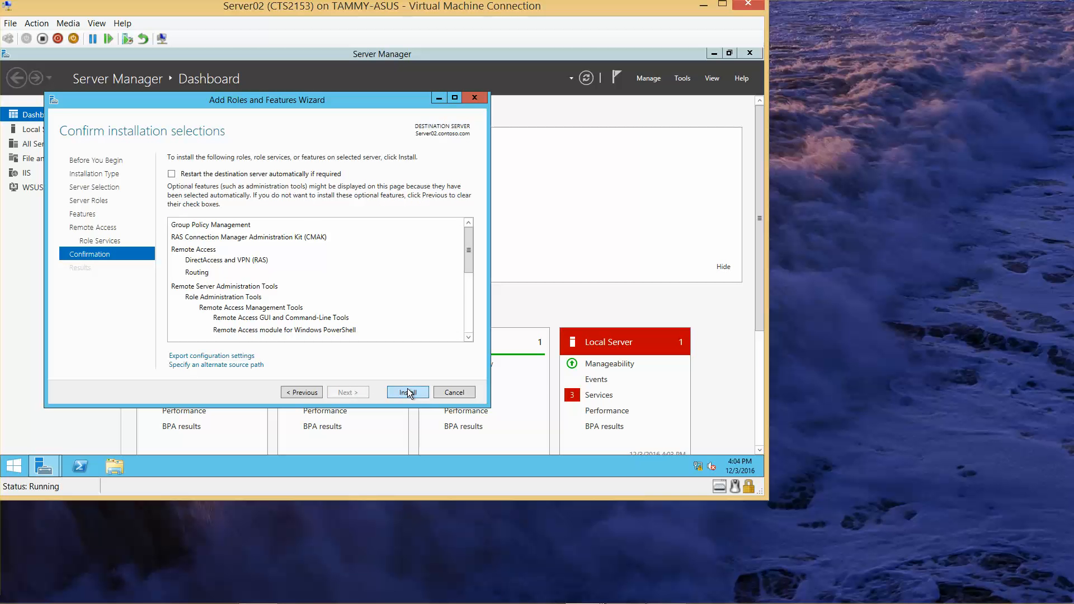
# Step: Install the selected roles and close the wizard once finished
pyautogui.click(407, 391)
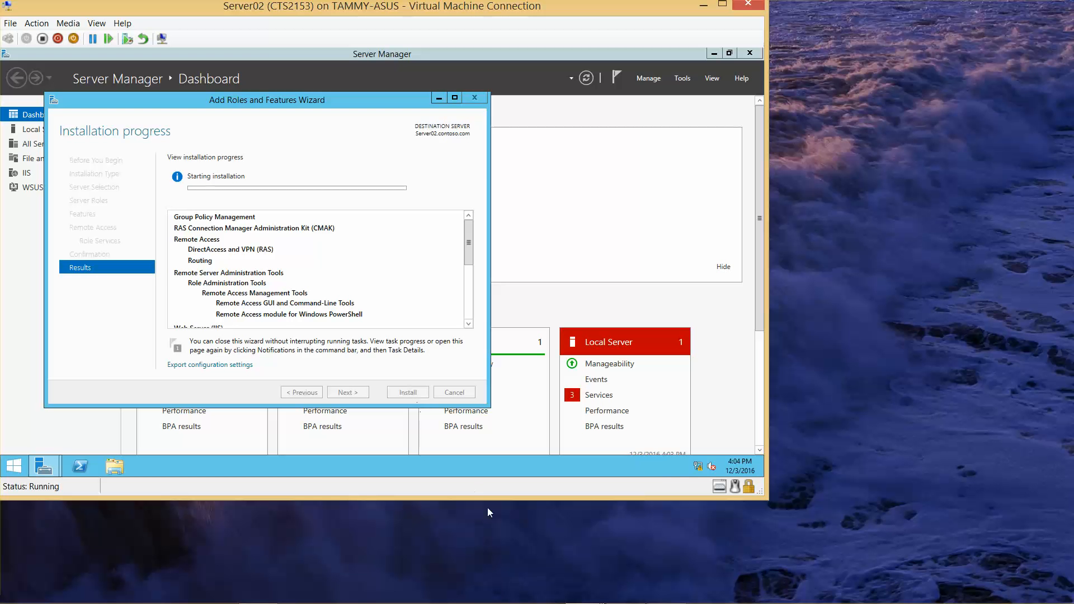
pyautogui.moveTo(592, 601)
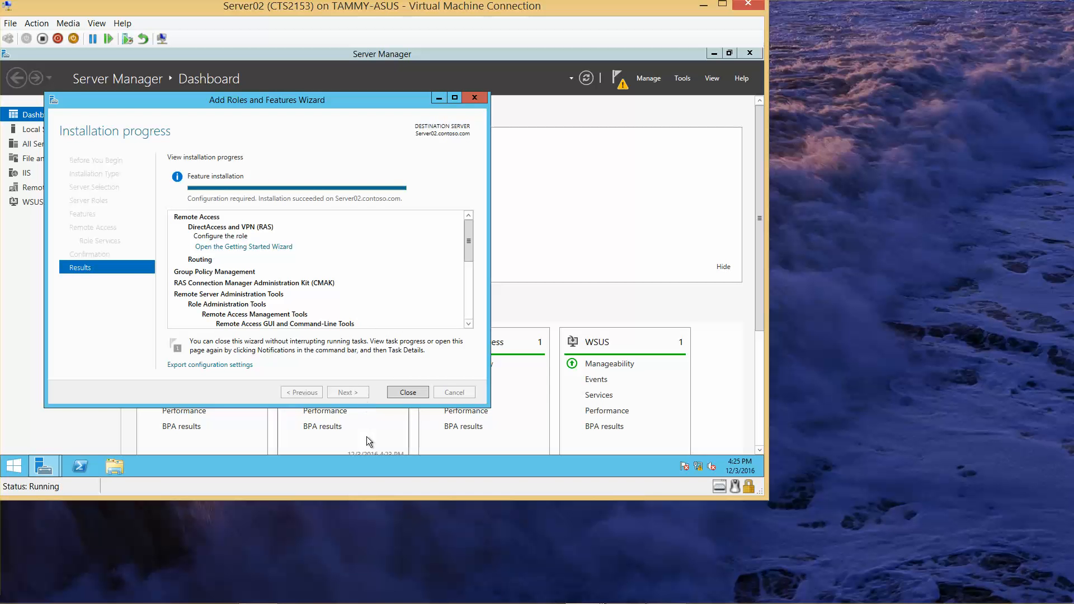
pyautogui.click(408, 393)
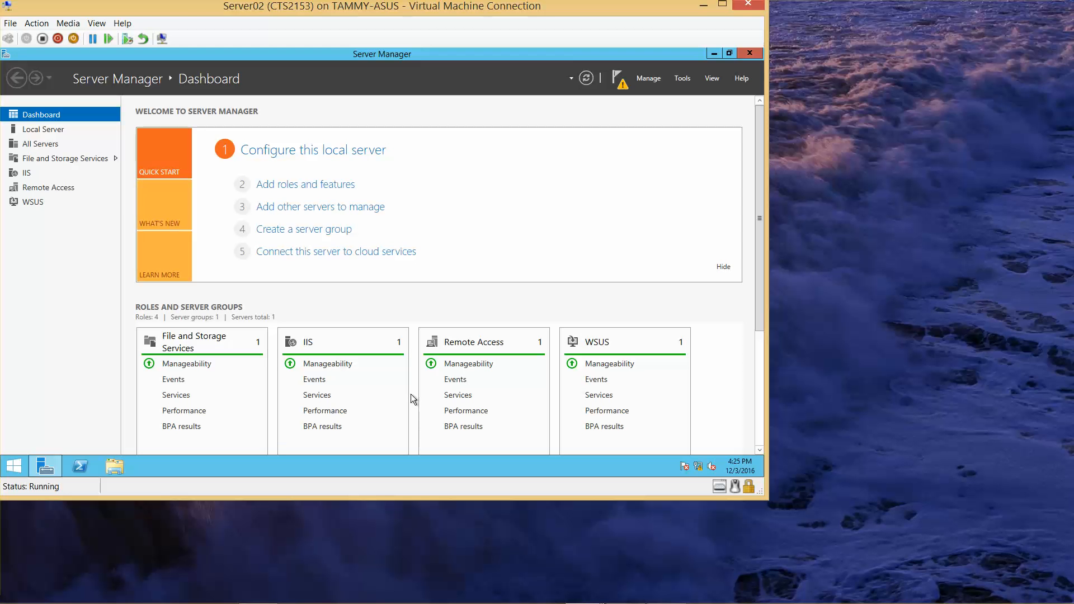
pyautogui.moveTo(587, 598)
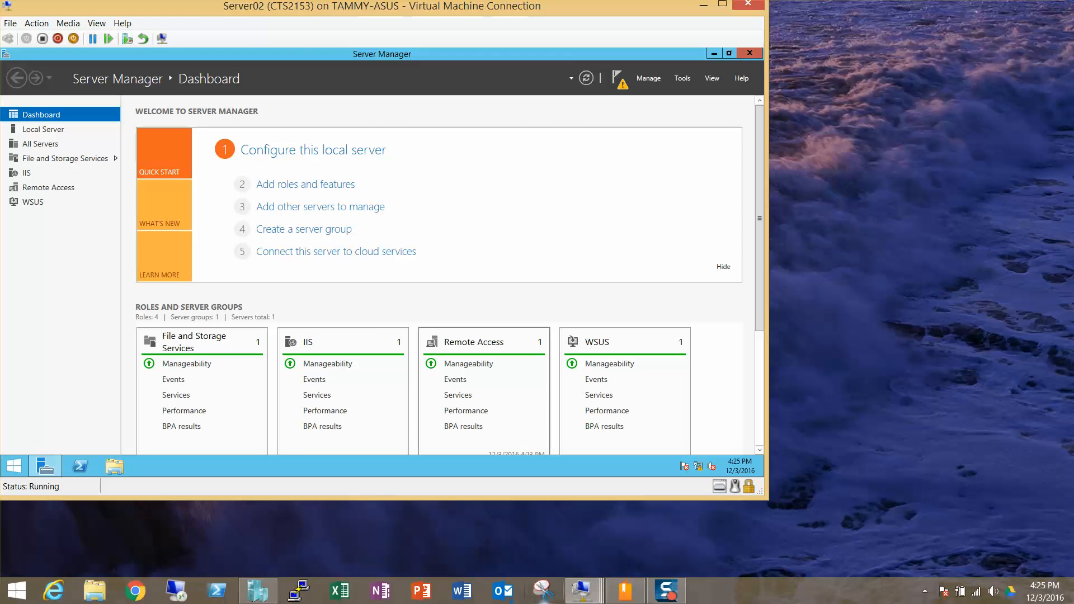